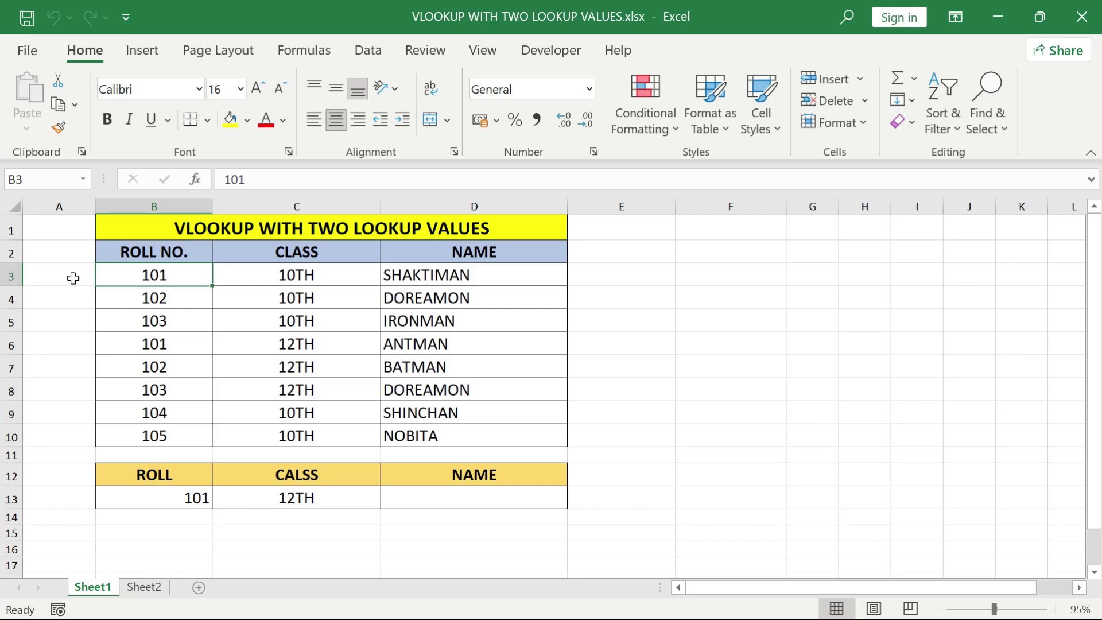
# Step: Add the heading HELPER in cell A2
pyautogui.click(51, 249)
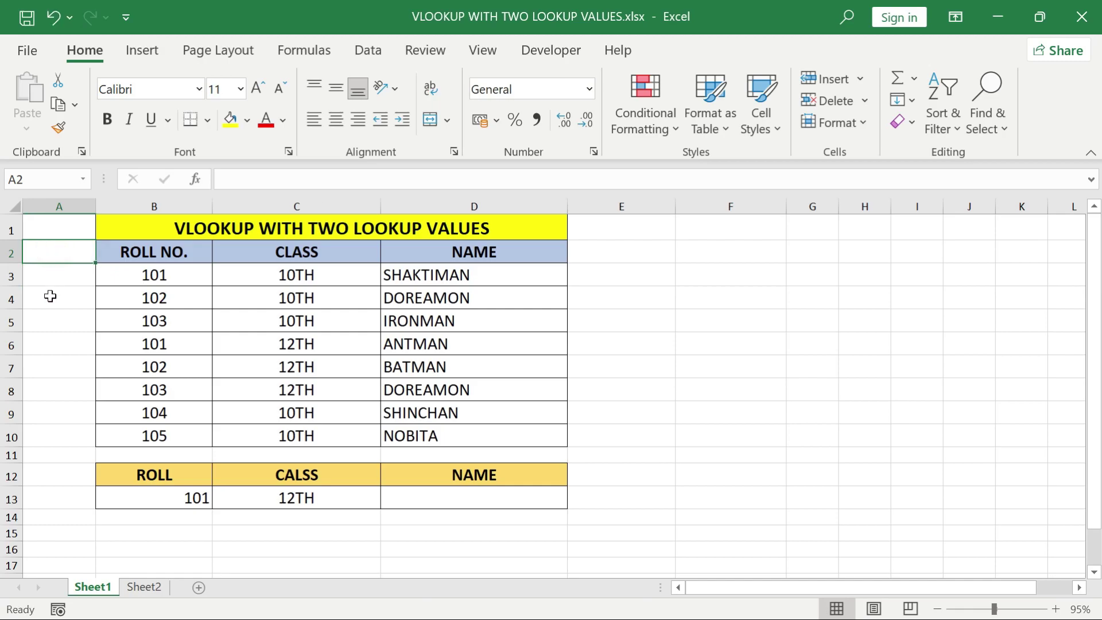
pyautogui.write('HELPER')
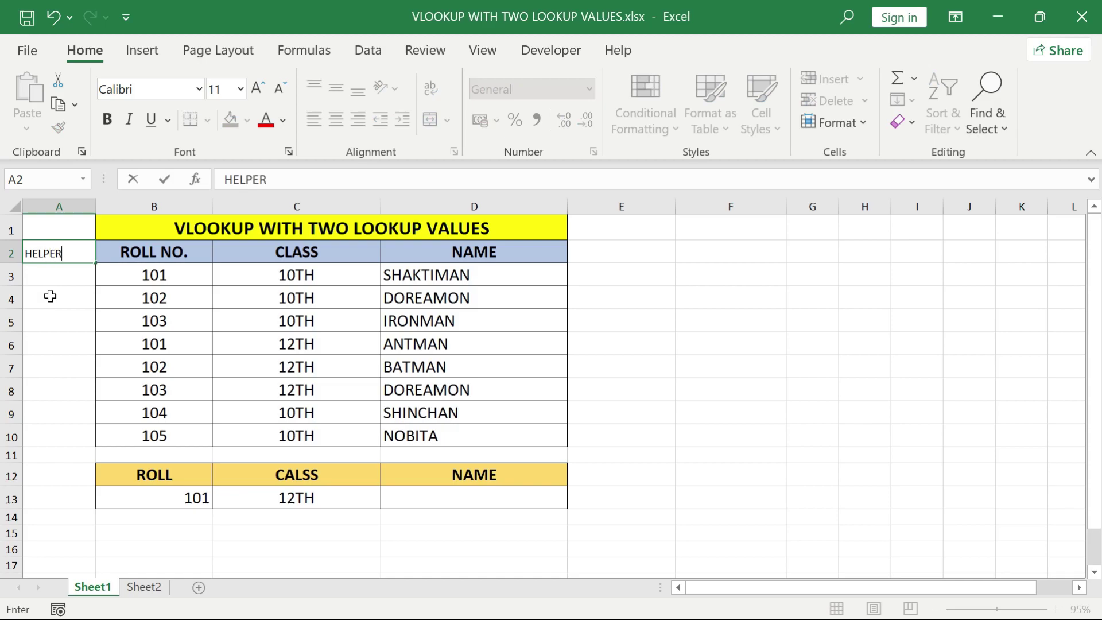
pyautogui.press('Return')
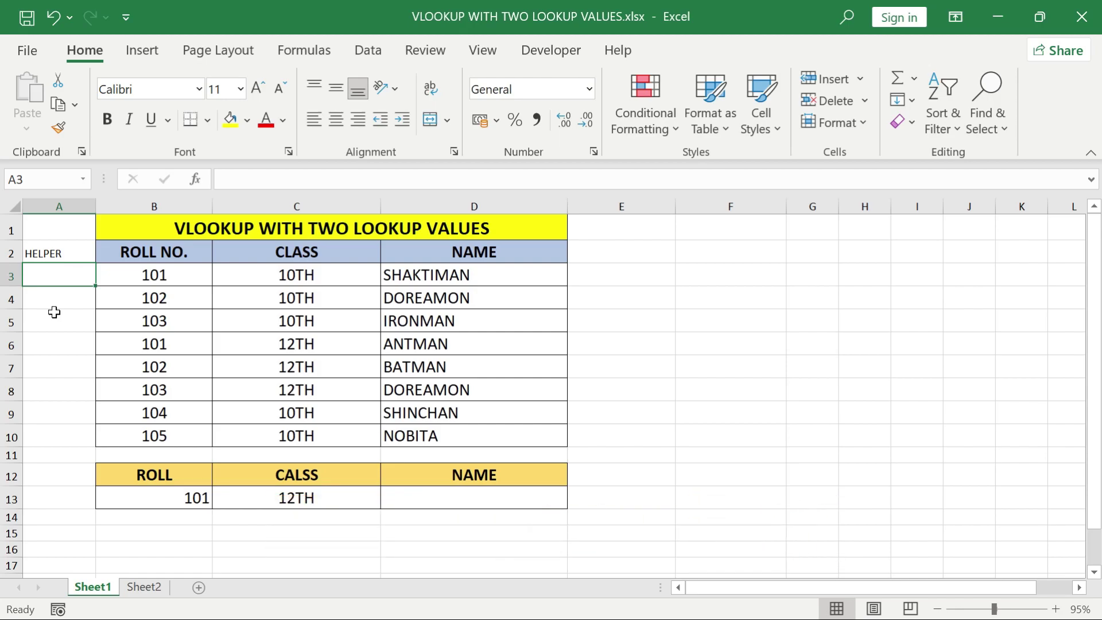
# Step: Enter =B3&C3 in A3 and fill it down to A10 (10110TH through 10510TH)
pyautogui.write('=')
pyautogui.click(135, 271)
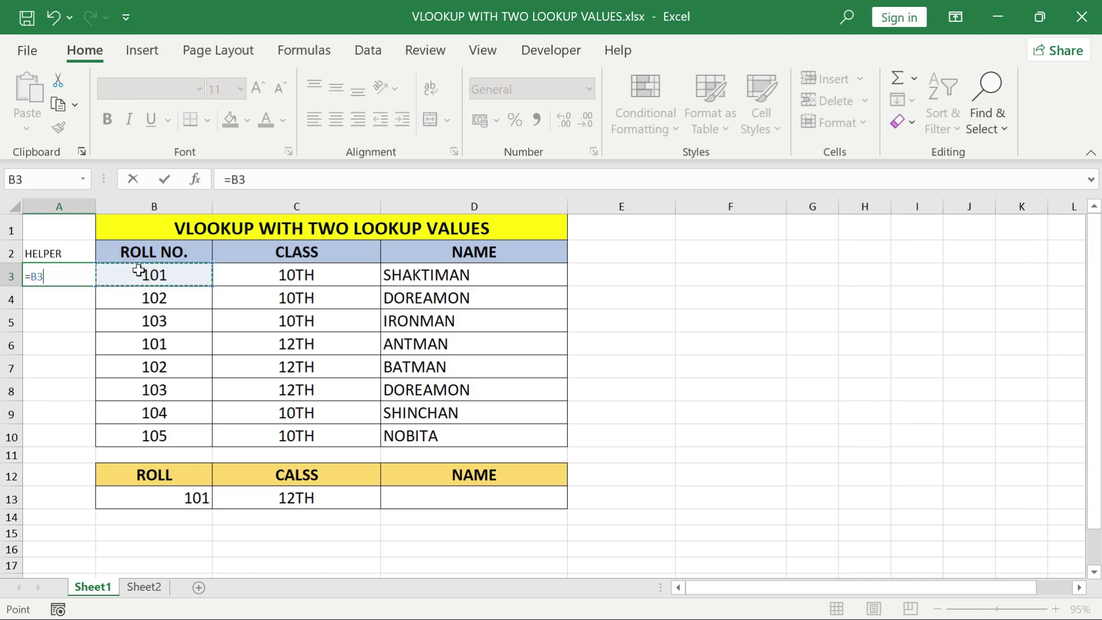
pyautogui.write('&')
pyautogui.click(254, 275)
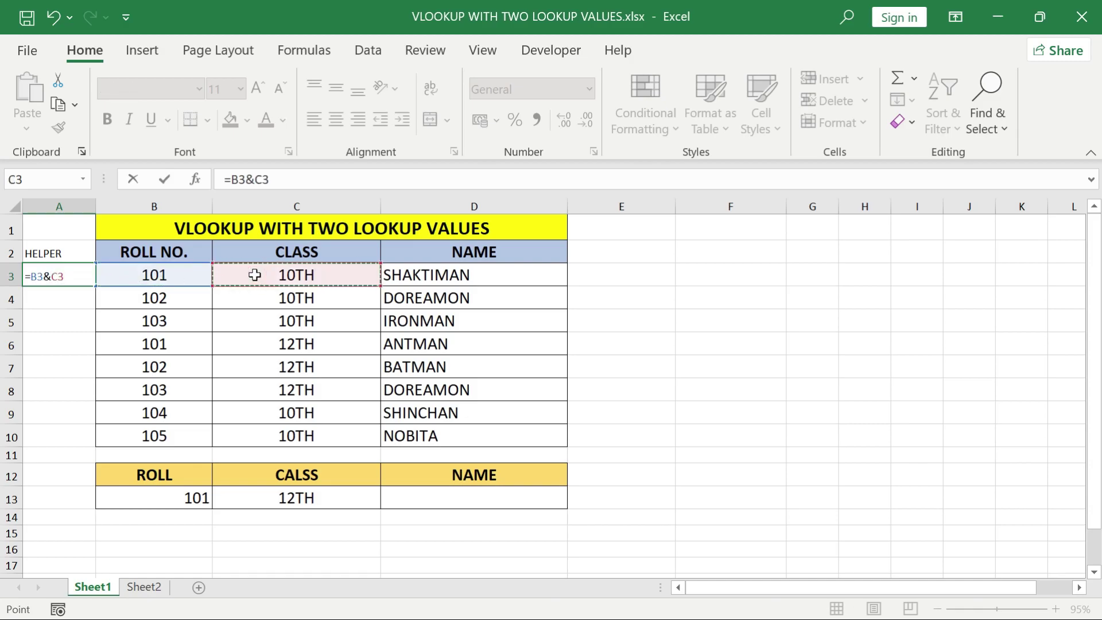
pyautogui.press('Return')
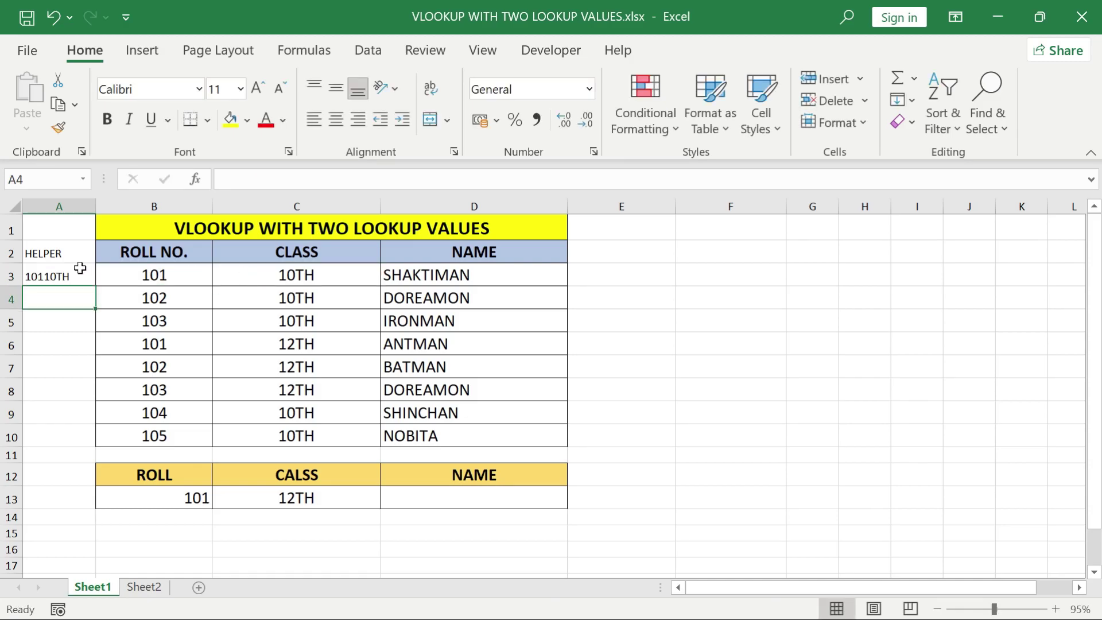
pyautogui.click(81, 271)
pyautogui.moveTo(97, 289); pyautogui.dragTo(89, 447)
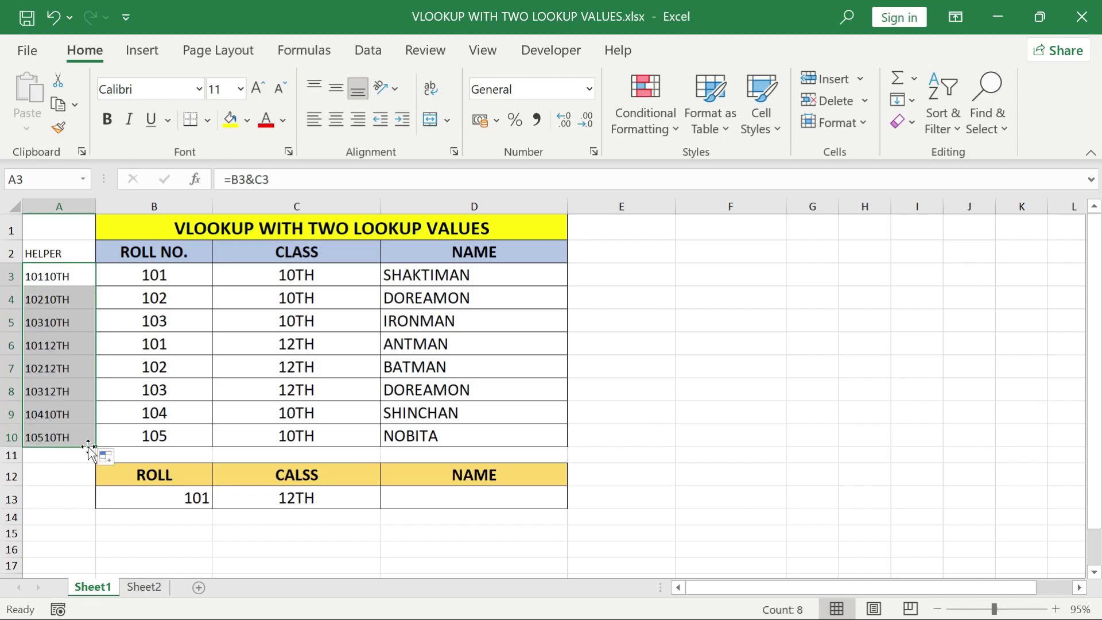
# Step: Begin =VLOOKUP(B13&C13 in D13 and preview the lookup value as 10112TH
pyautogui.click(466, 499)
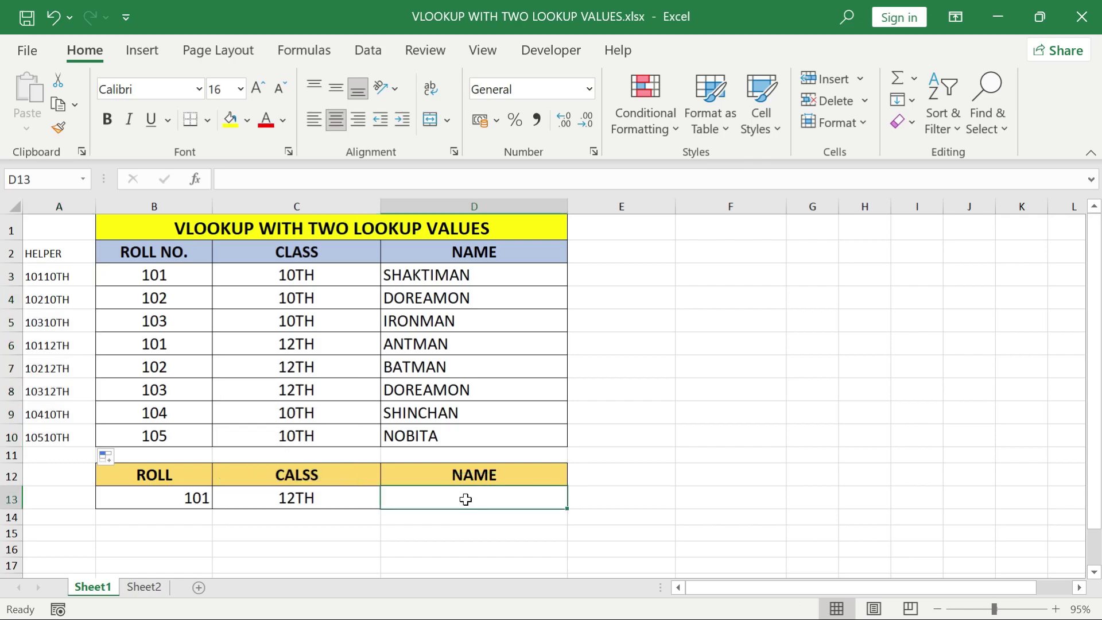
pyautogui.write('=VLOOKUP')
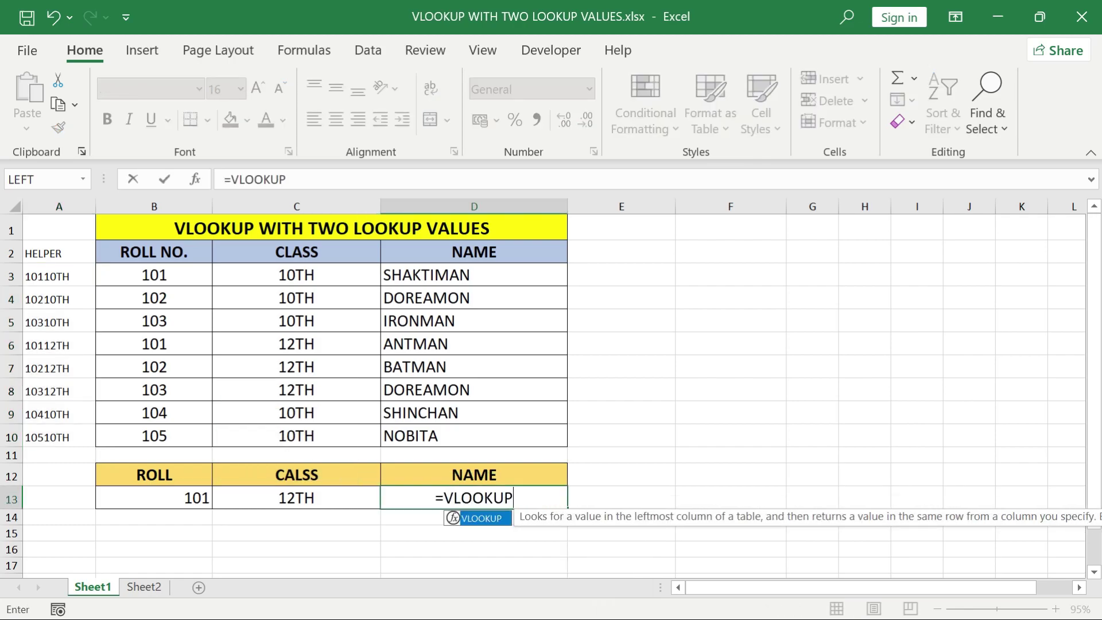
pyautogui.write('(')
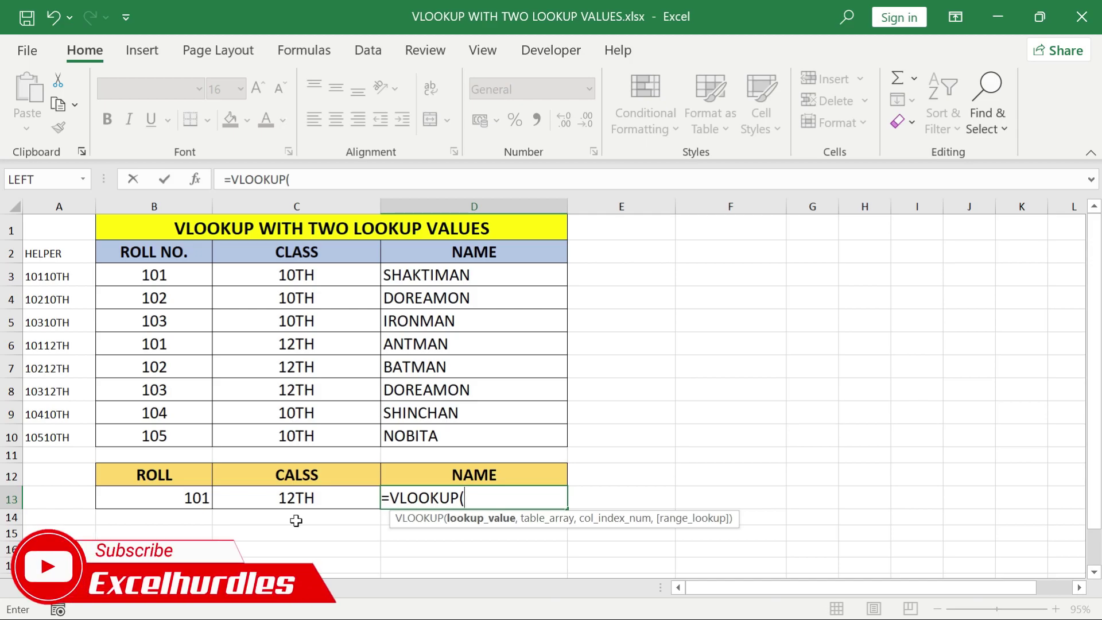
pyautogui.click(181, 497)
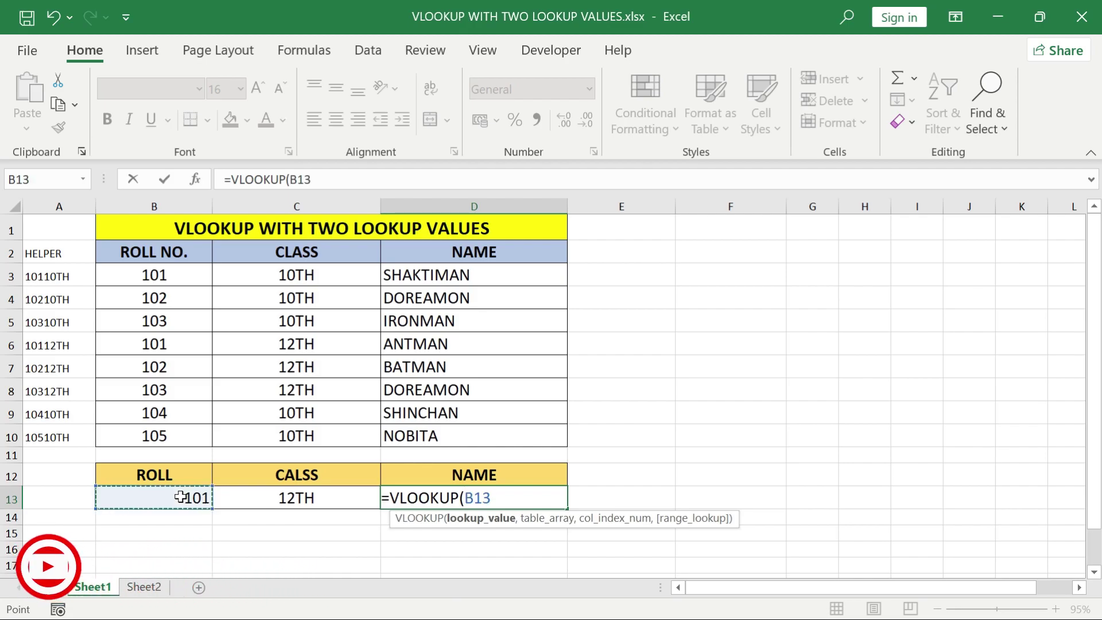
pyautogui.write('&')
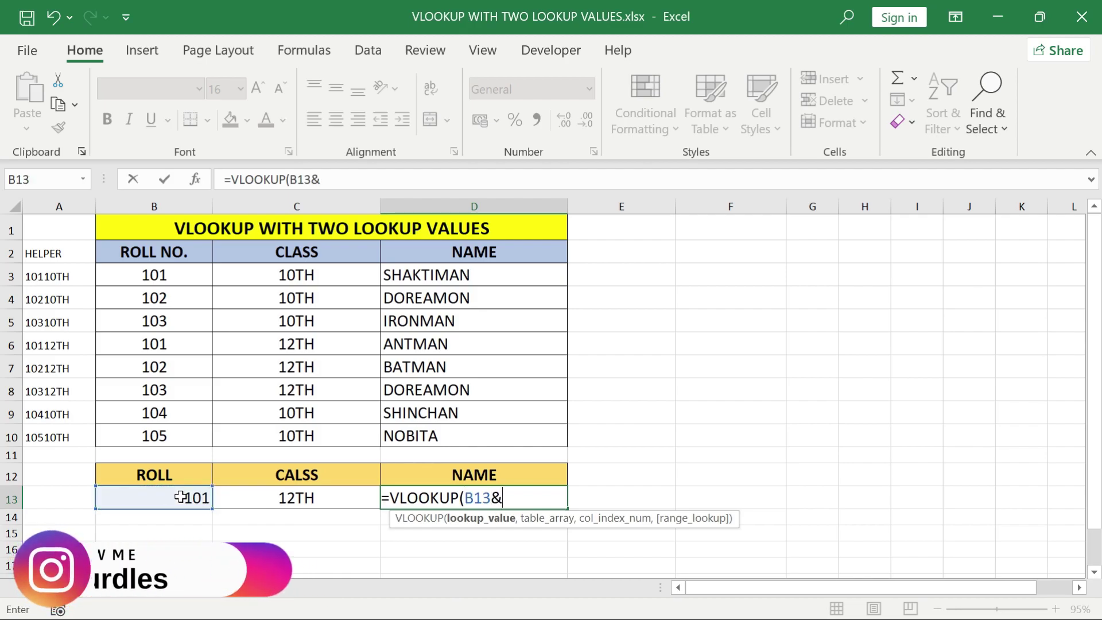
pyautogui.click(245, 503)
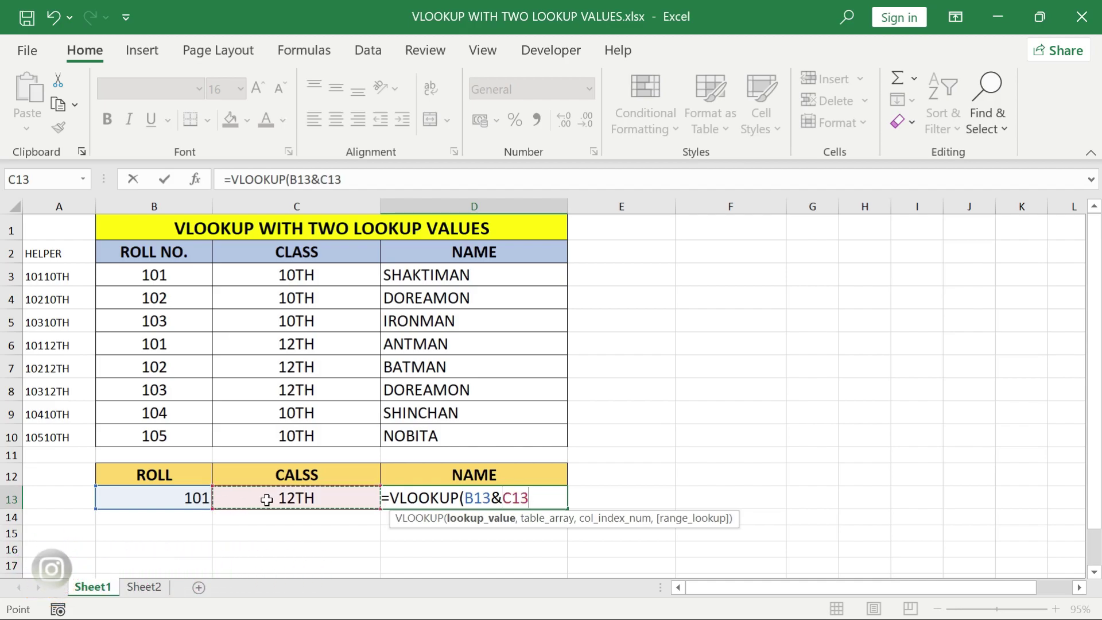
pyautogui.press('F2')
pyautogui.hotkey('shift', 'Left')
pyautogui.hotkey('shift', 'Left')
pyautogui.hotkey('shift', 'Left')
pyautogui.press('F9')
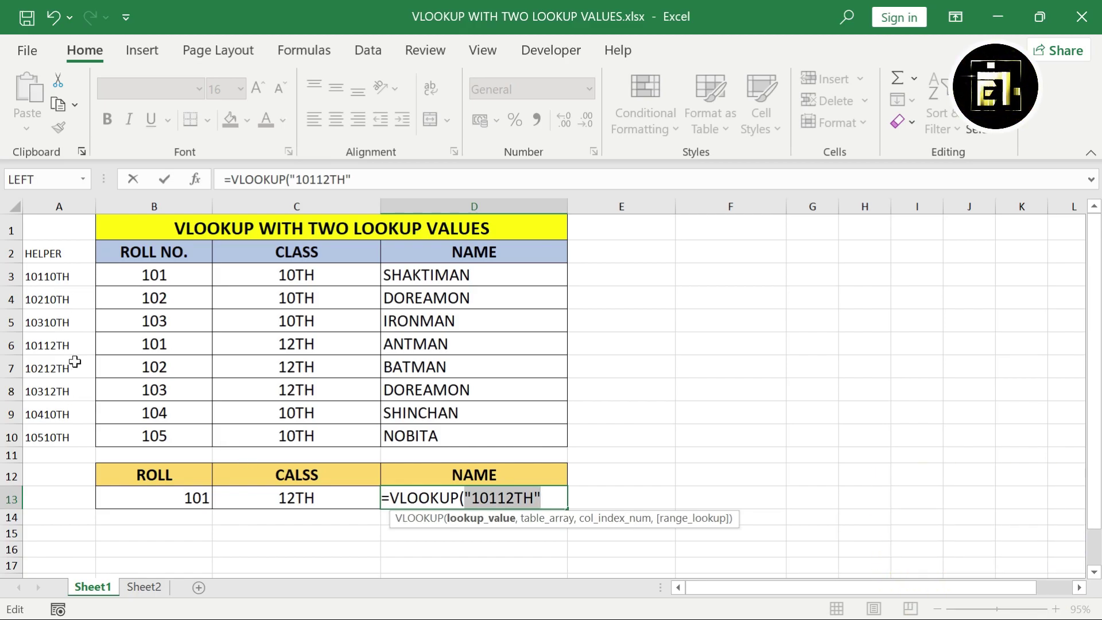
# Step: Finish =VLOOKUP(B13&C13,A2:D10,4,0) in D13 so it returns ANTMAN
pyautogui.write('B13&C13')
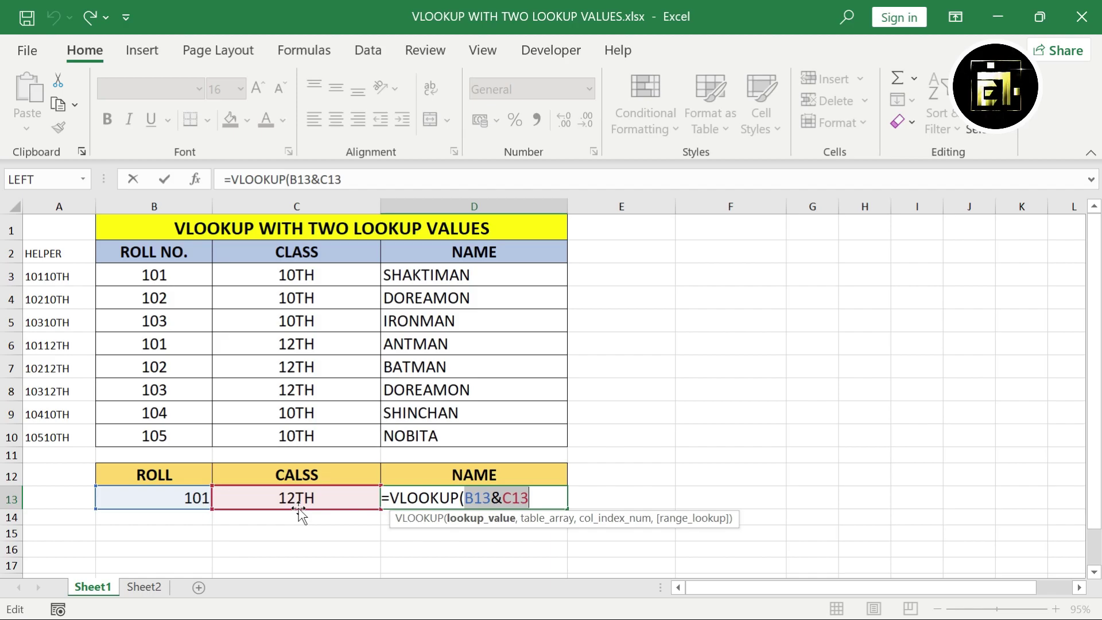
pyautogui.write(',')
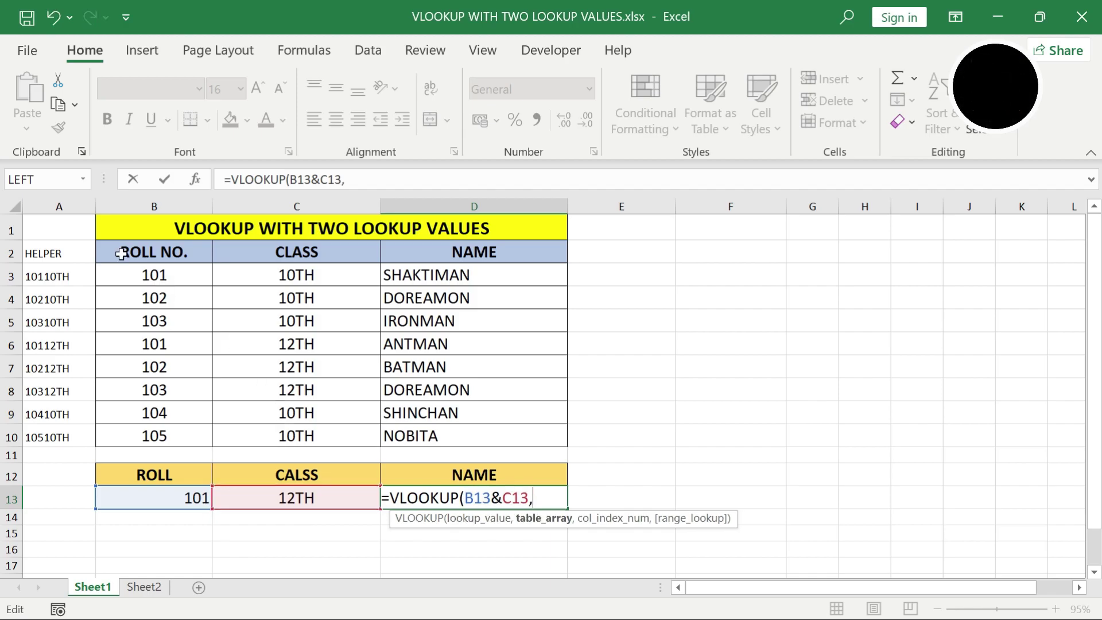
pyautogui.click(53, 250)
pyautogui.hotkey('ctrl', 'shift', 'Right')
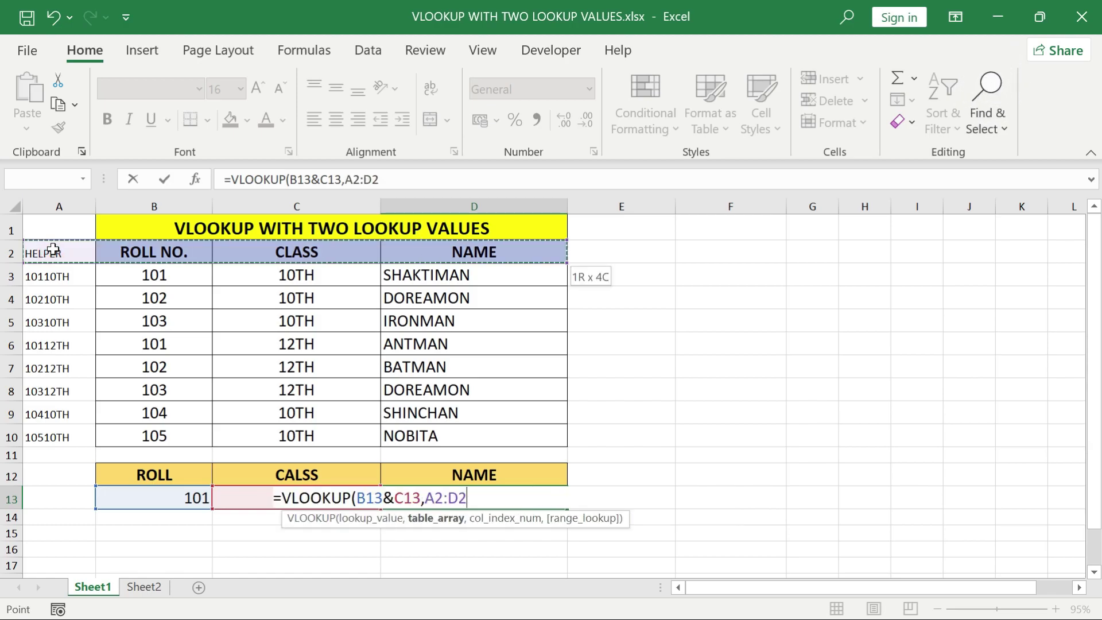
pyautogui.hotkey('ctrl', 'shift', 'Down')
pyautogui.write(',')
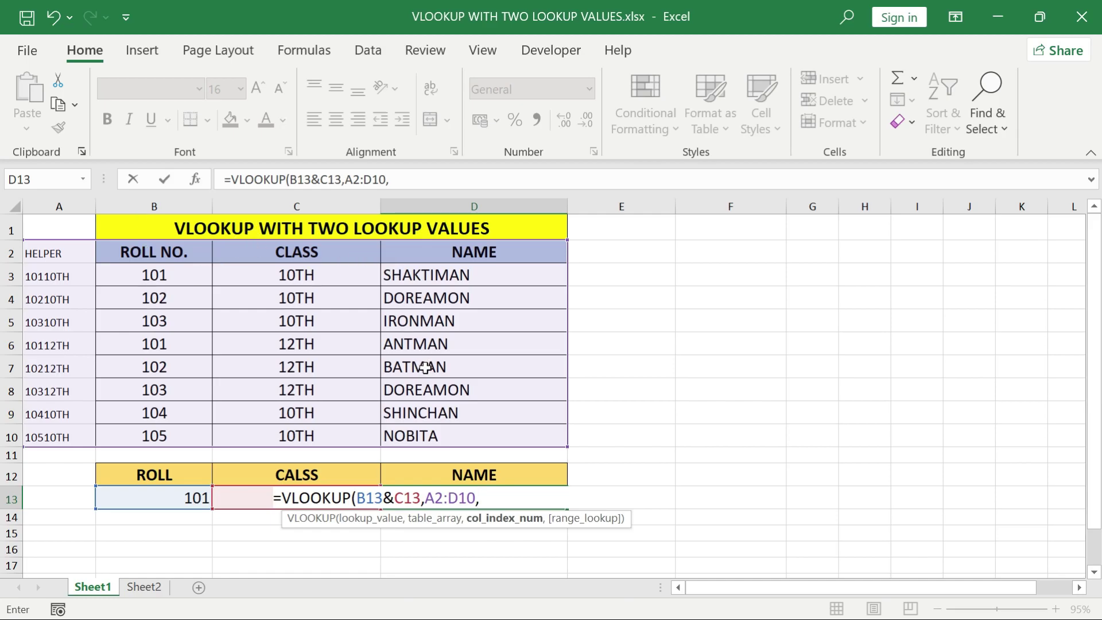
pyautogui.write('4,')
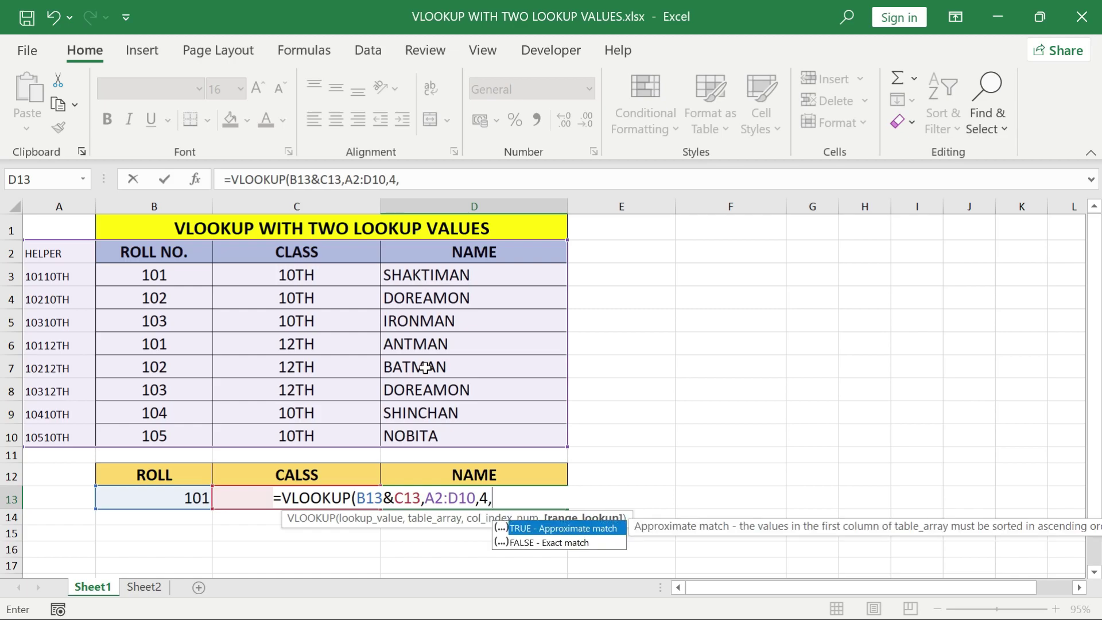
pyautogui.write('0')
pyautogui.write(')')
pyautogui.press('Return')
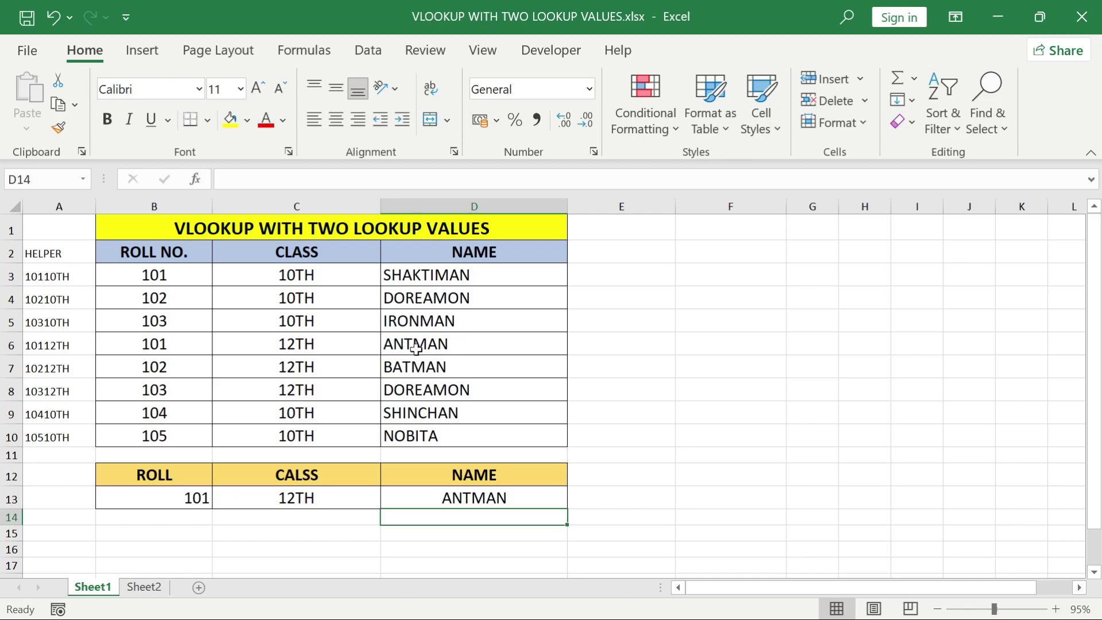
# Step: Change the class in C13 to 10TH so the name shows SHAKTIMAN, then go to Sheet2
pyautogui.click(318, 505)
pyautogui.write('10TH')
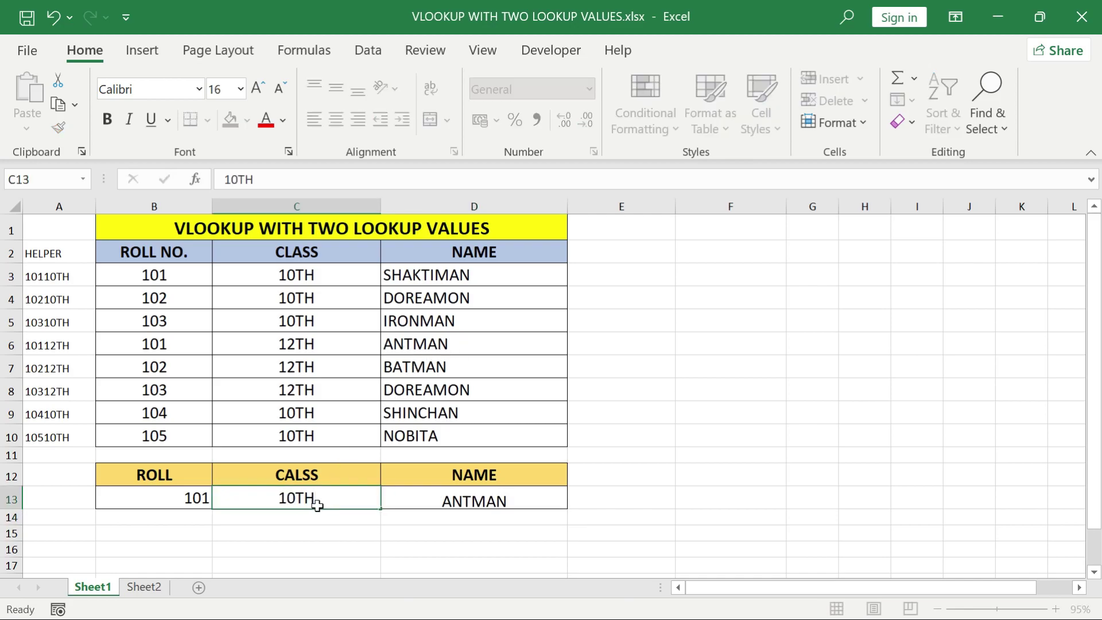
pyautogui.press('Return')
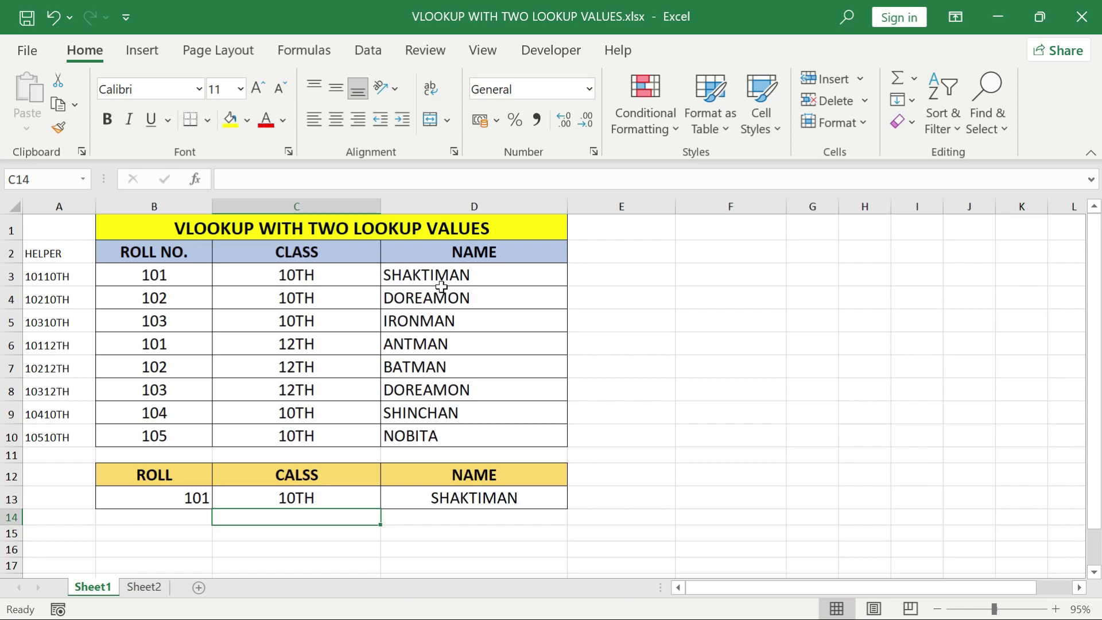
pyautogui.hotkey('ctrl', 'pagedown')
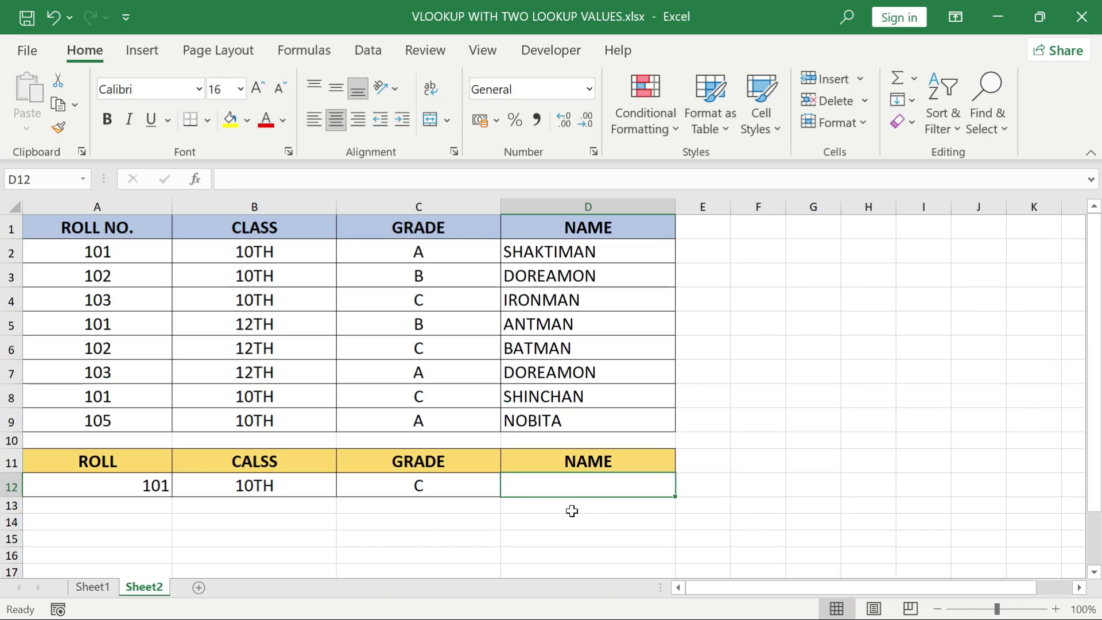
# Step: Insert a new column A and head it HELPER in A1
pyautogui.click(97, 207)
pyautogui.hotkey('ctrl', 'shift', '+')
pyautogui.click(51, 225)
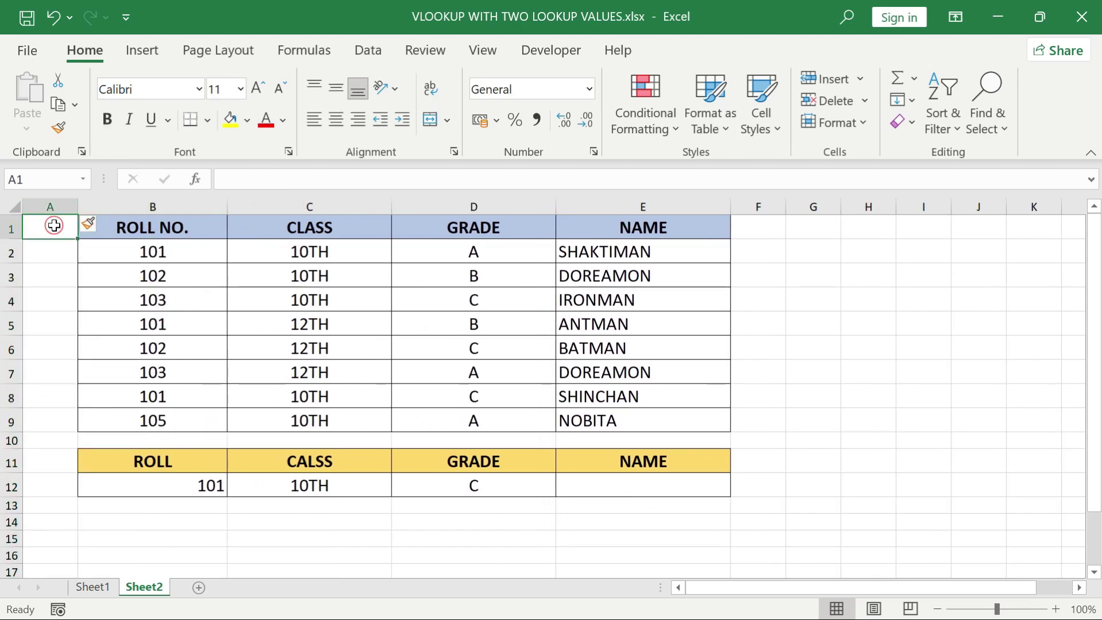
pyautogui.write('HELPER')
pyautogui.press('Return')
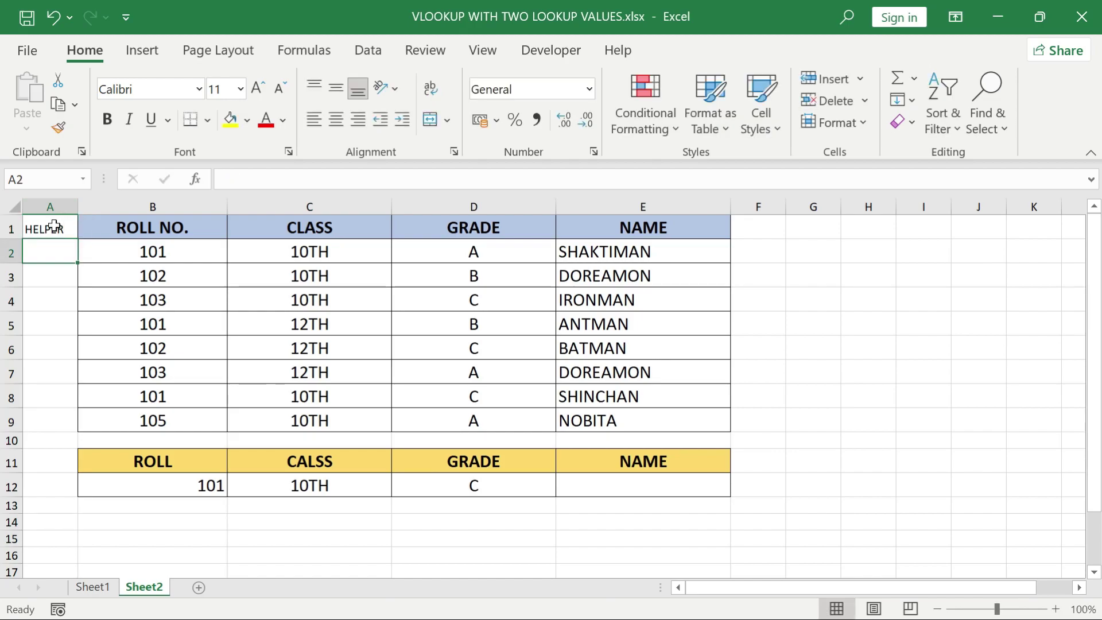
# Step: Enter =B2&C2&D2 in A2, fill it down to A9, and begin =VLOOKUP( in E12
pyautogui.write('=')
pyautogui.click(115, 252)
pyautogui.write('&')
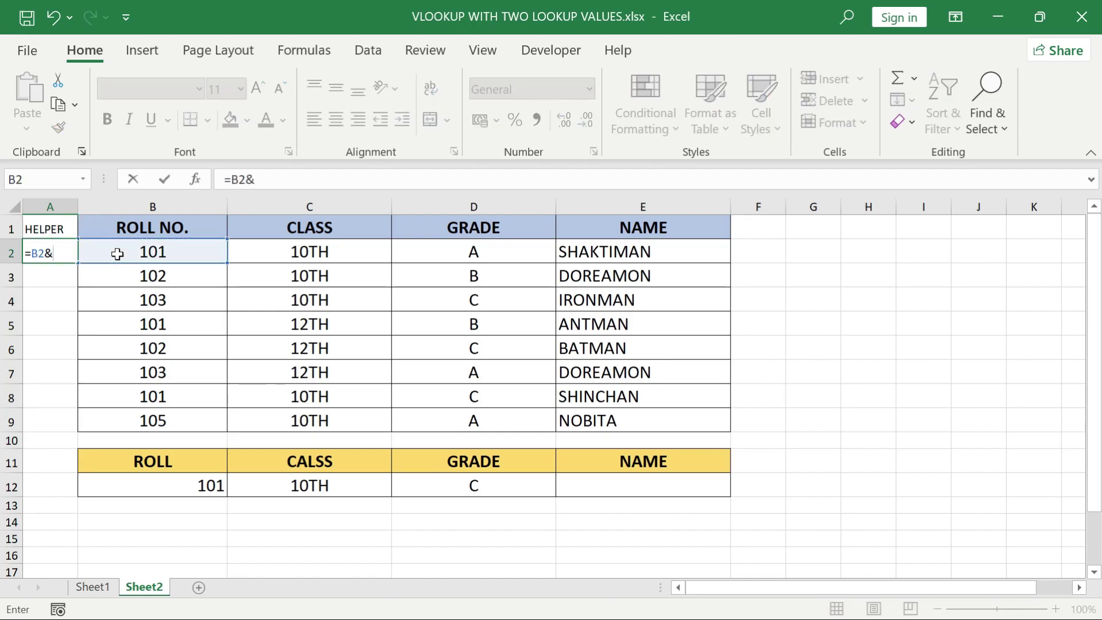
pyautogui.click(260, 244)
pyautogui.write('&')
pyautogui.click(445, 248)
pyautogui.press('Return')
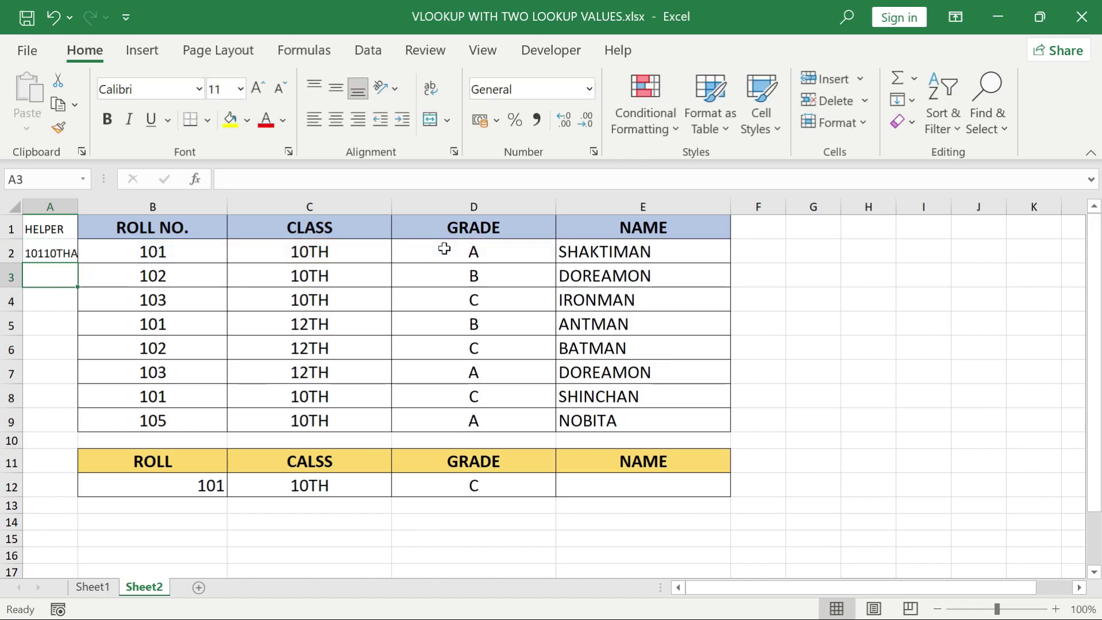
pyautogui.click(58, 250)
pyautogui.moveTo(77, 263); pyautogui.dragTo(69, 425)
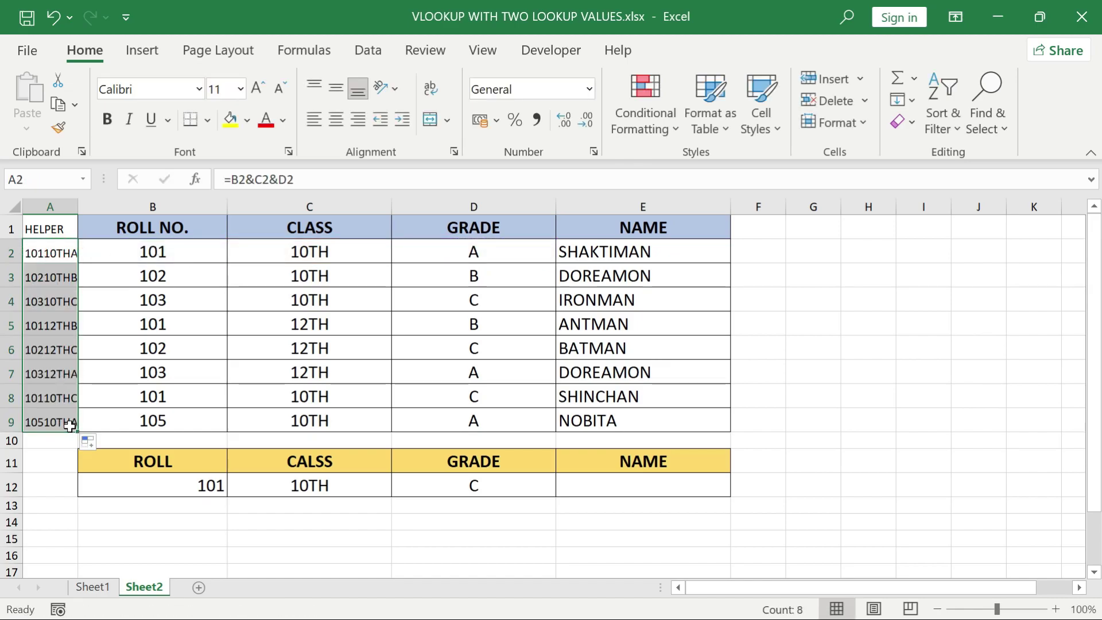
pyautogui.click(623, 492)
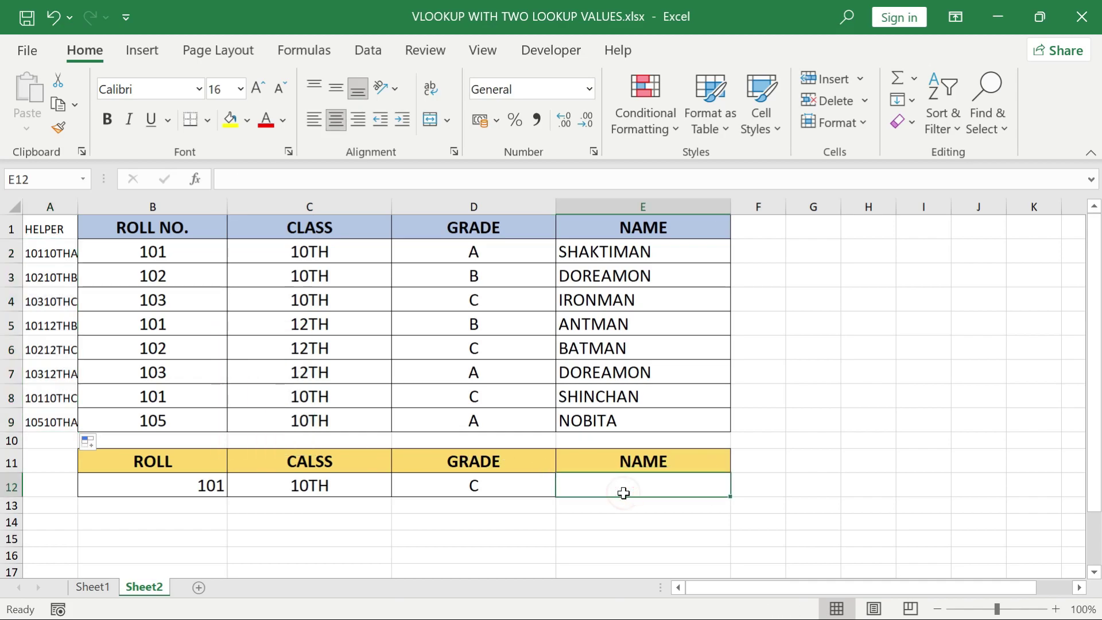
pyautogui.write('=VLOOKUP(')
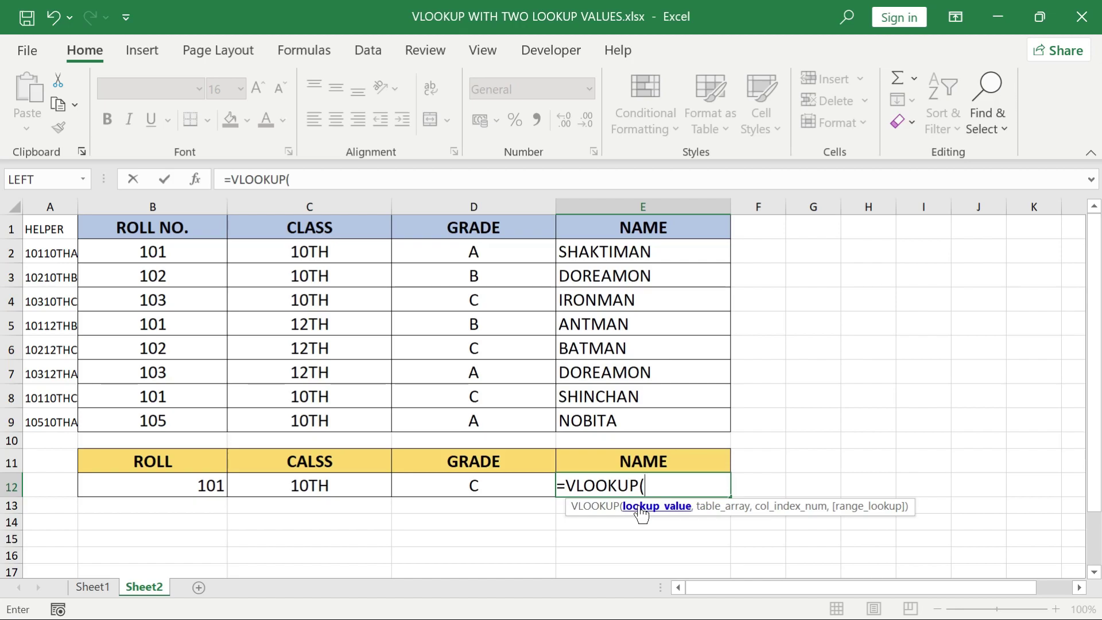
# Step: Complete =VLOOKUP(B12&C12&D12,A1:E9,5,0) in E12 so it returns SHINCHAN
pyautogui.click(195, 492)
pyautogui.write('&')
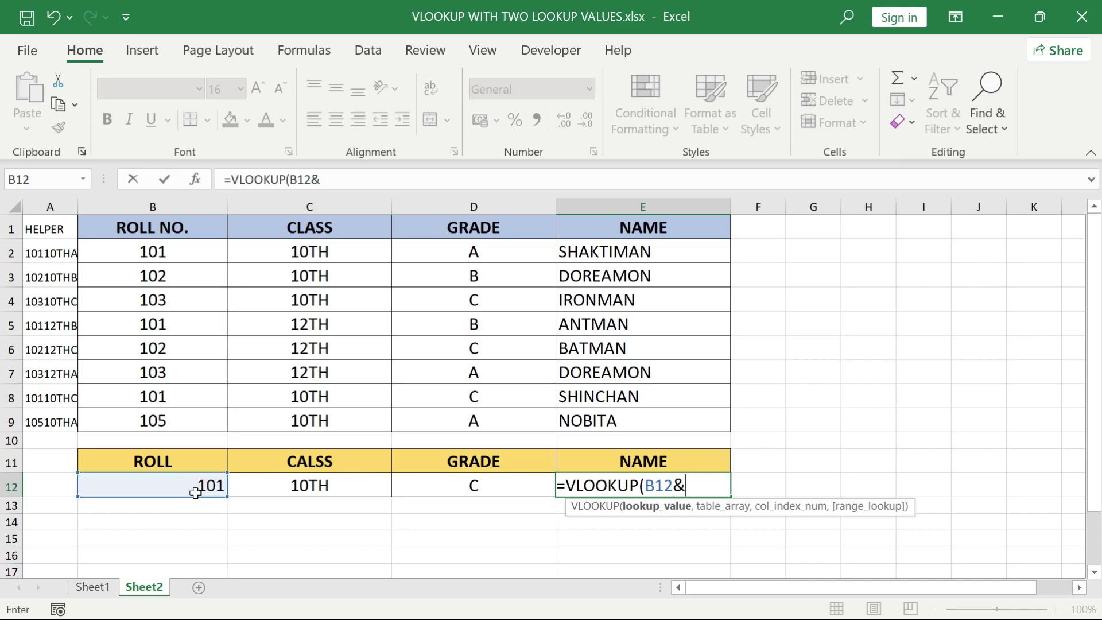
pyautogui.click(270, 488)
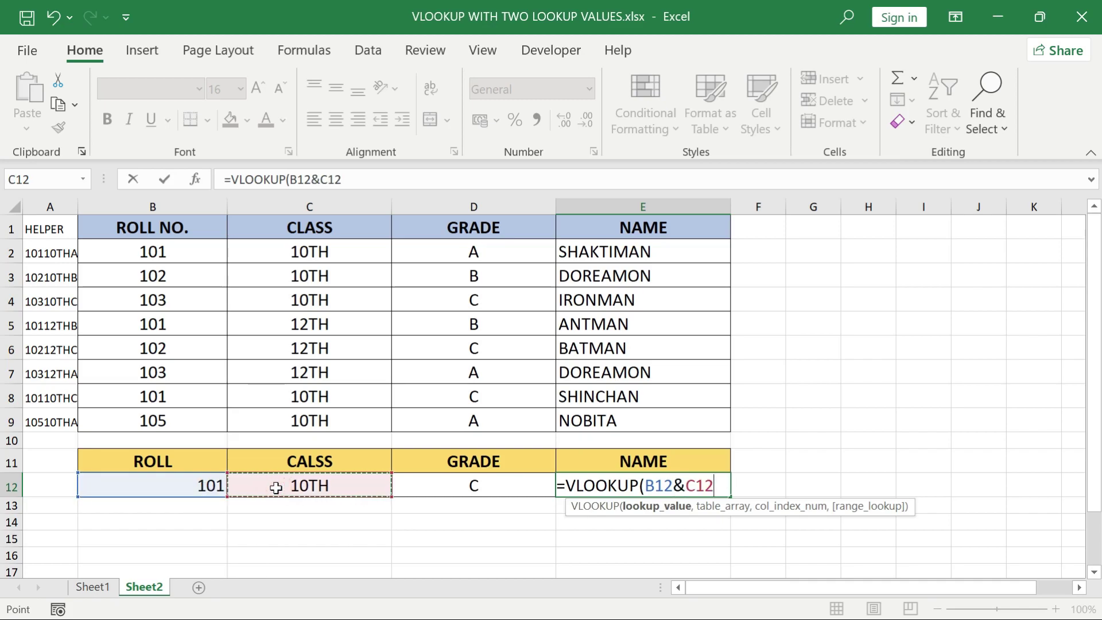
pyautogui.write('&')
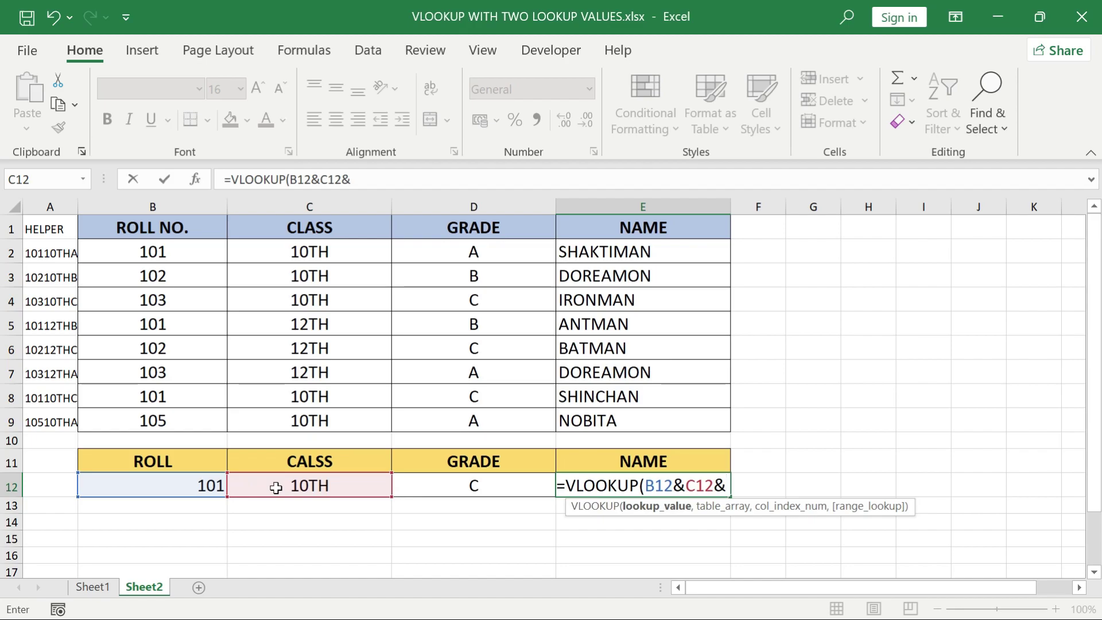
pyautogui.click(423, 486)
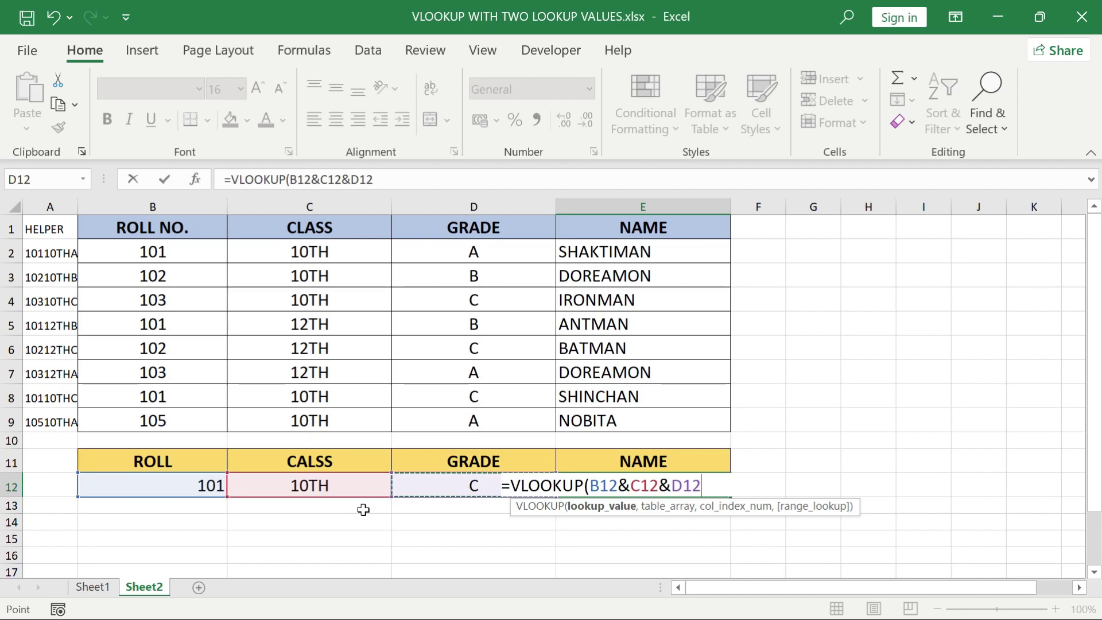
pyautogui.write(',')
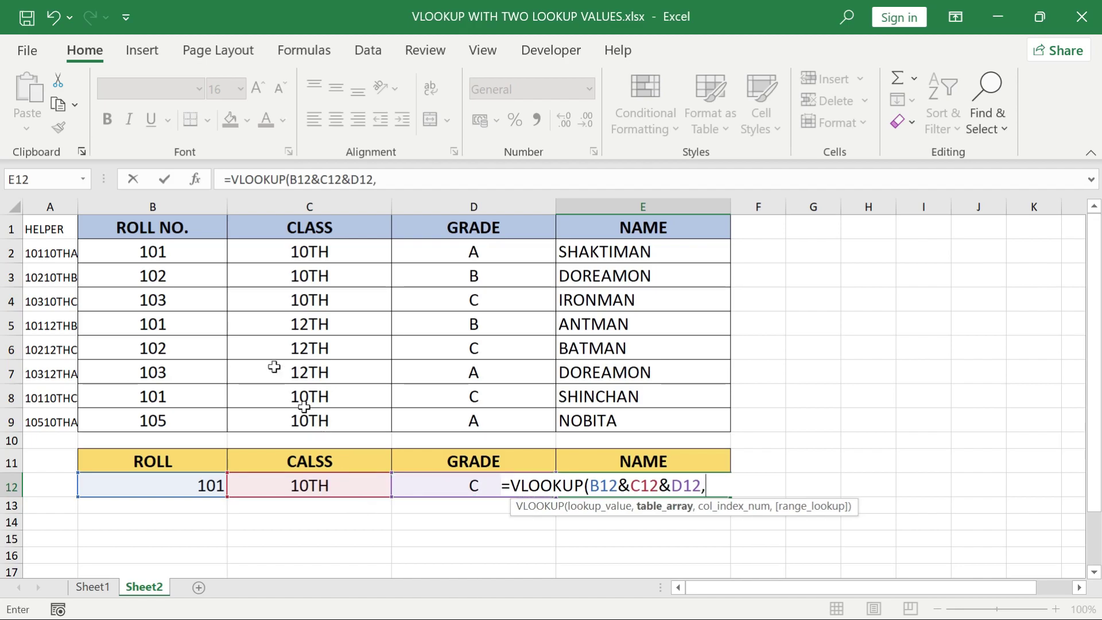
pyautogui.click(34, 231)
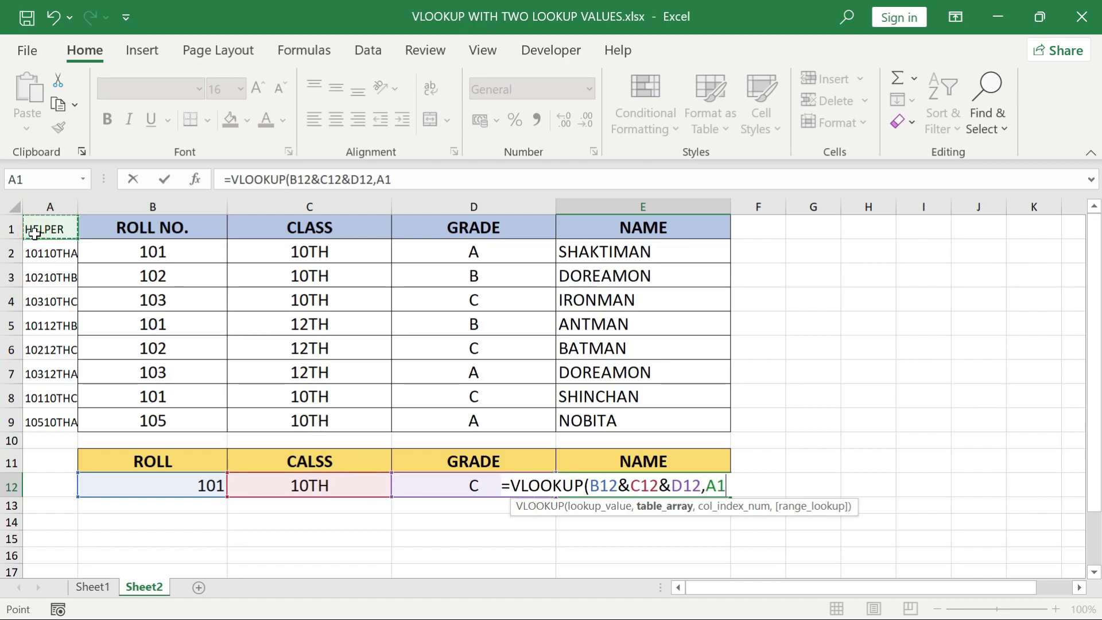
pyautogui.hotkey('ctrl', 'shift', 'Right')
pyautogui.hotkey('ctrl', 'shift', 'Down')
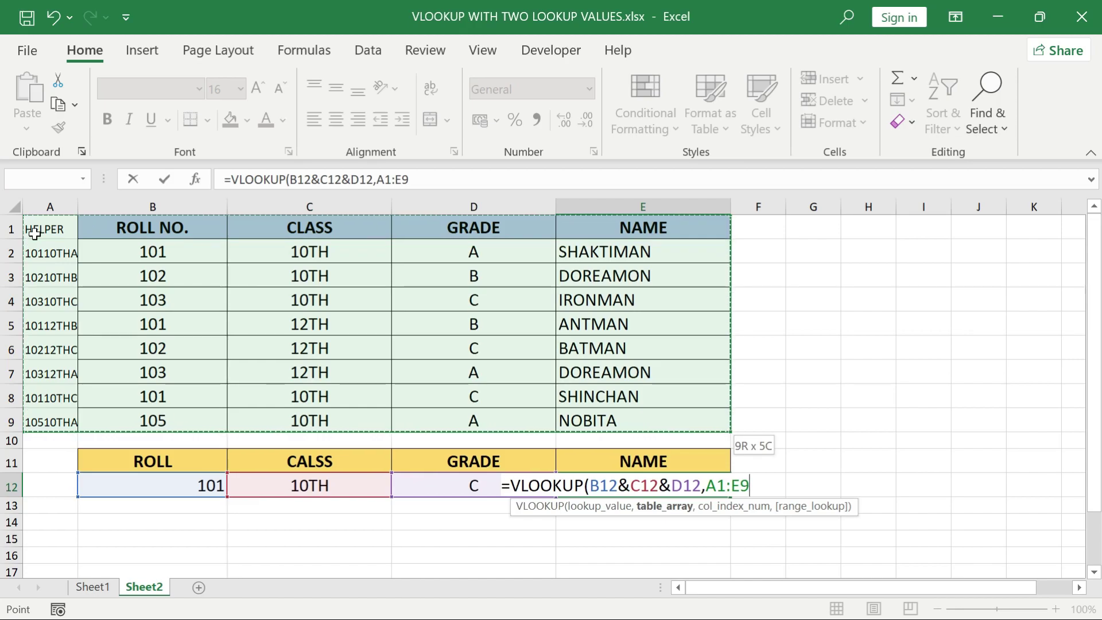
pyautogui.write(',')
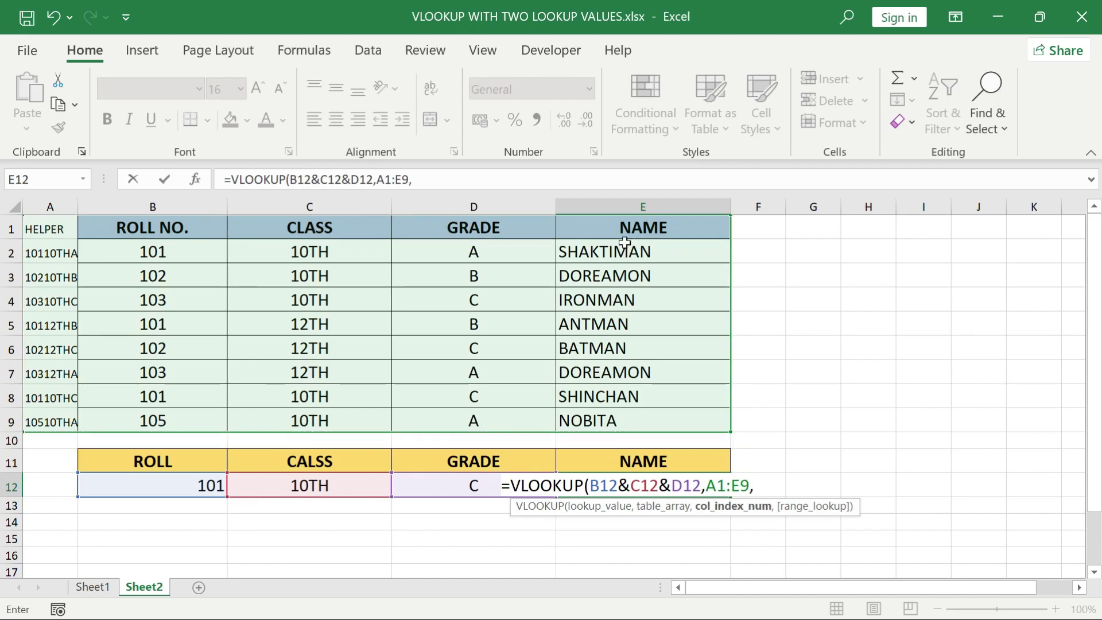
pyautogui.write('5')
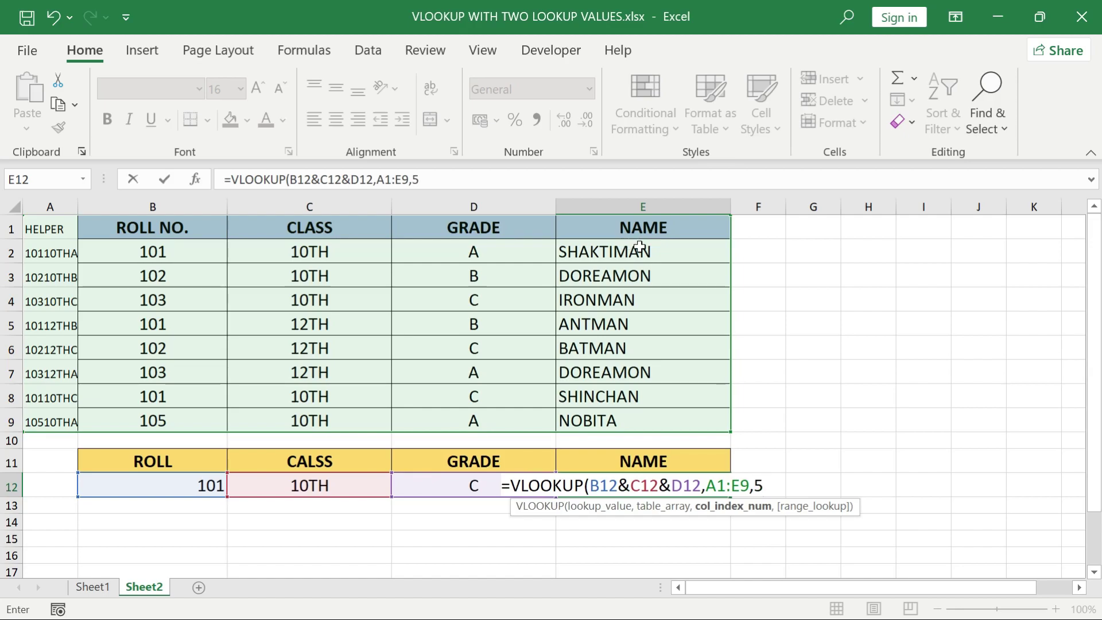
pyautogui.write(',0')
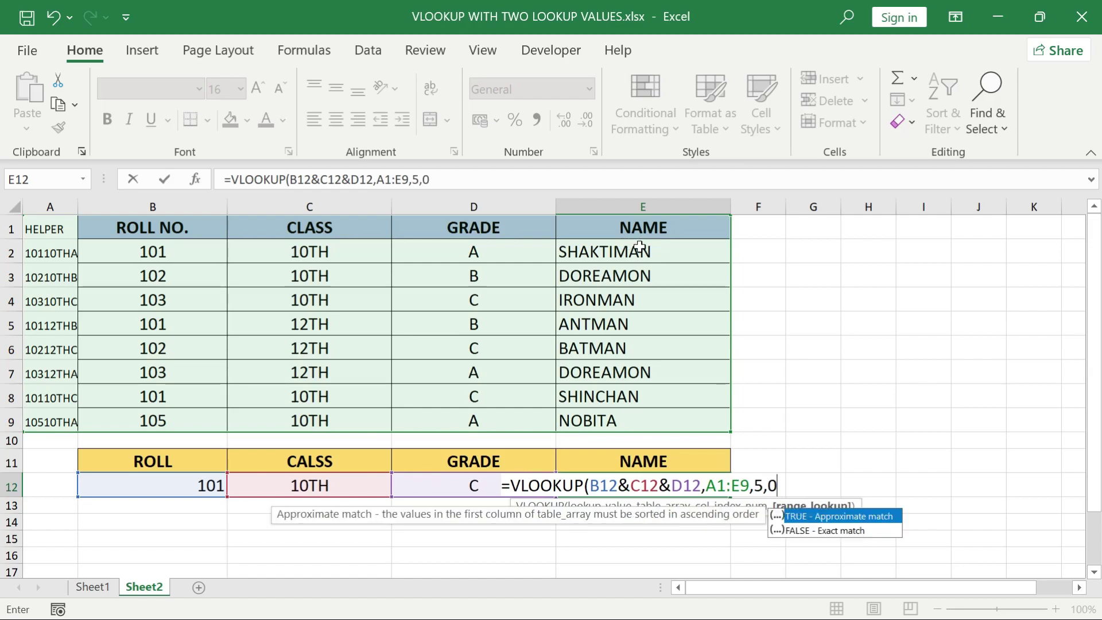
pyautogui.write(')')
pyautogui.press('Return')
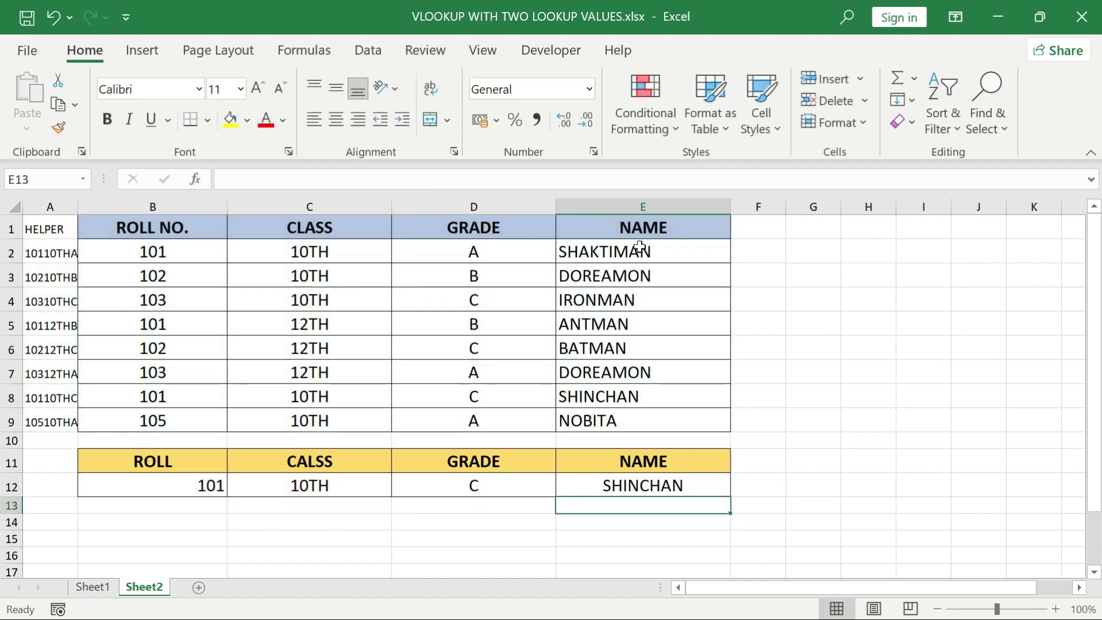